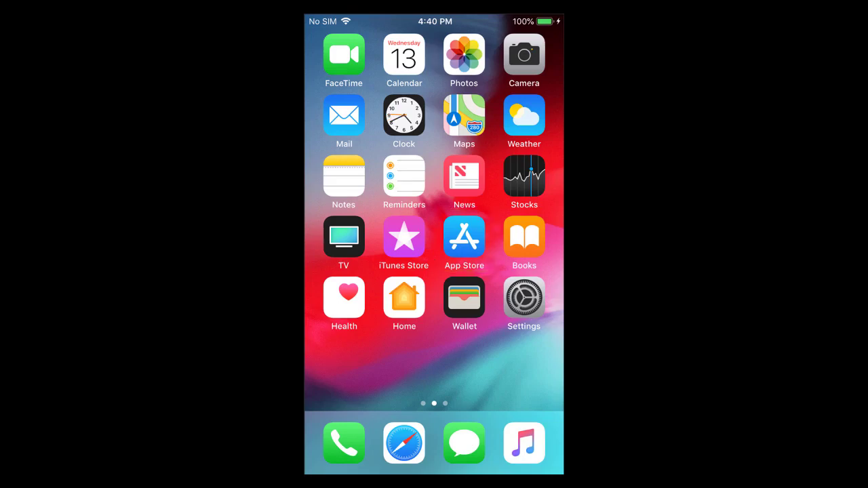
# Search the App Store for 'Tableau', pick Tableau Mobile and download it.
pyautogui.click(434, 107)
pyautogui.write('Ta')
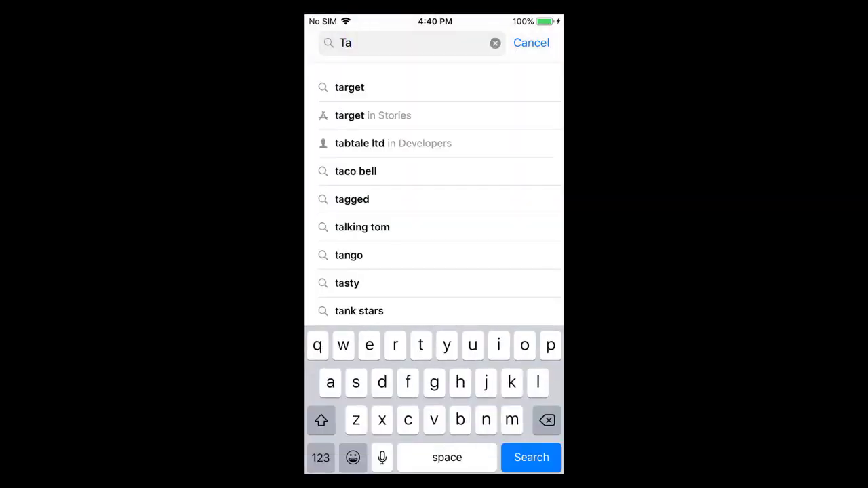
pyautogui.write('bleau')
pyautogui.click(370, 142)
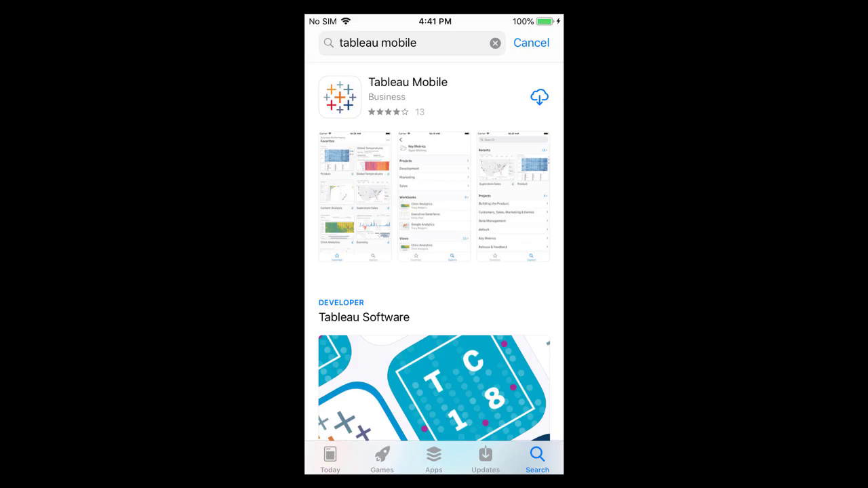
pyautogui.click(539, 97)
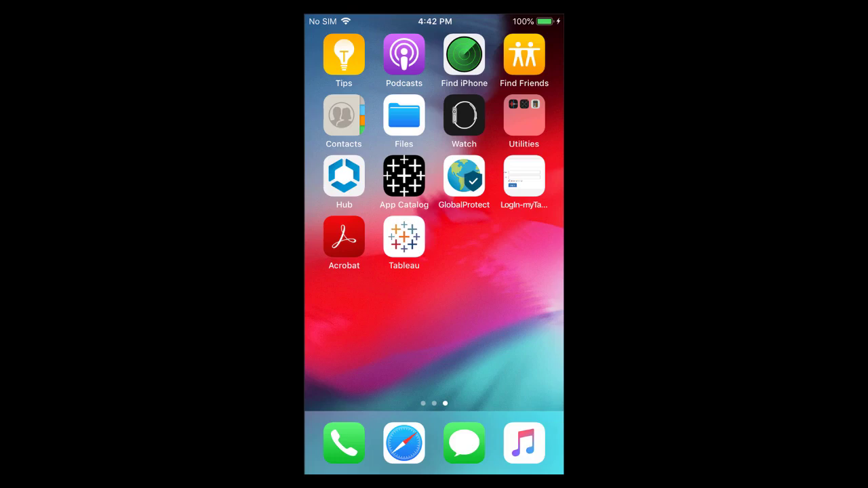
pyautogui.click(404, 237)
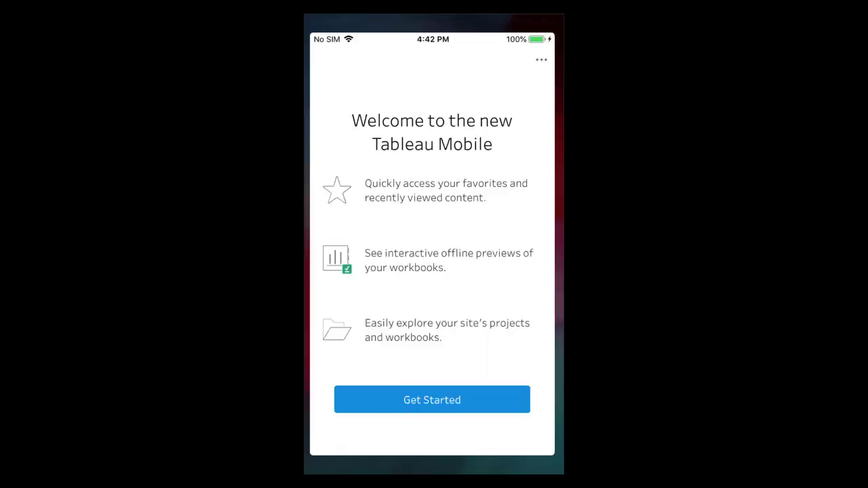
pyautogui.click(434, 402)
pyautogui.click(434, 354)
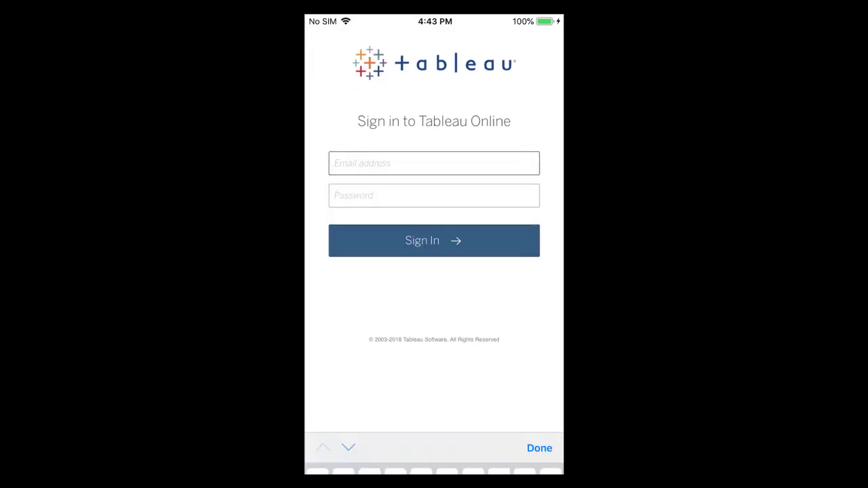
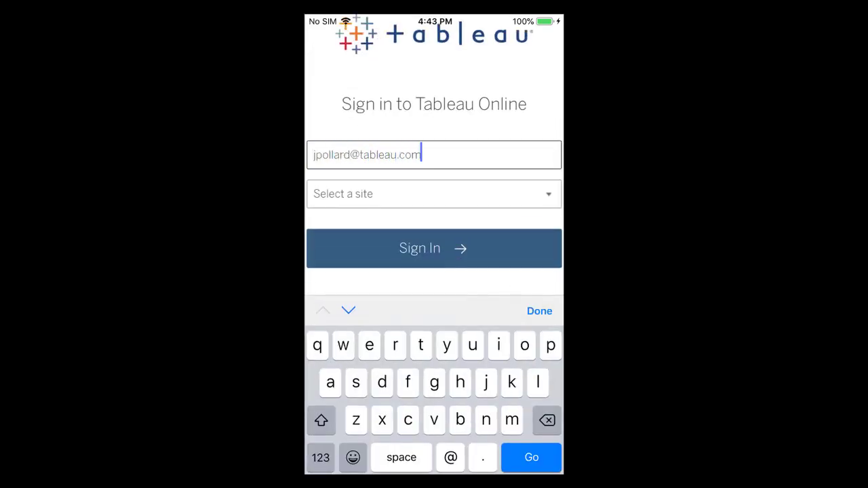
pyautogui.click(433, 194)
pyautogui.scroll(-3, 434, 400)
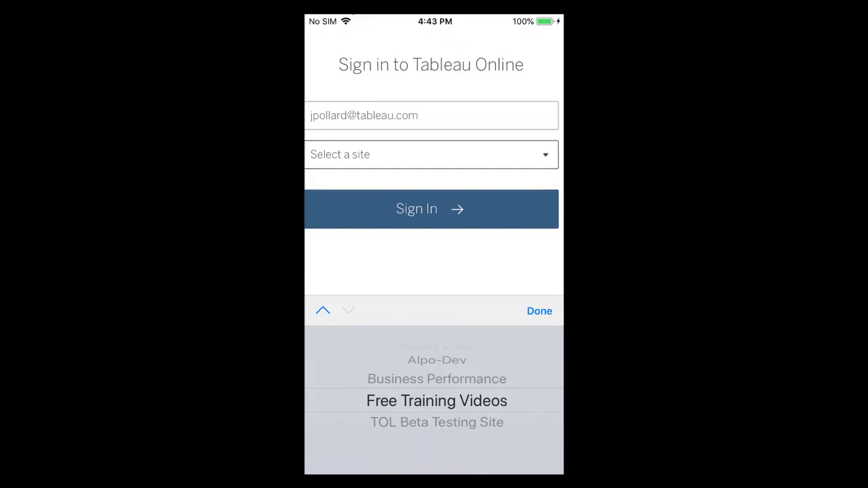
pyautogui.click(539, 310)
pyautogui.click(434, 244)
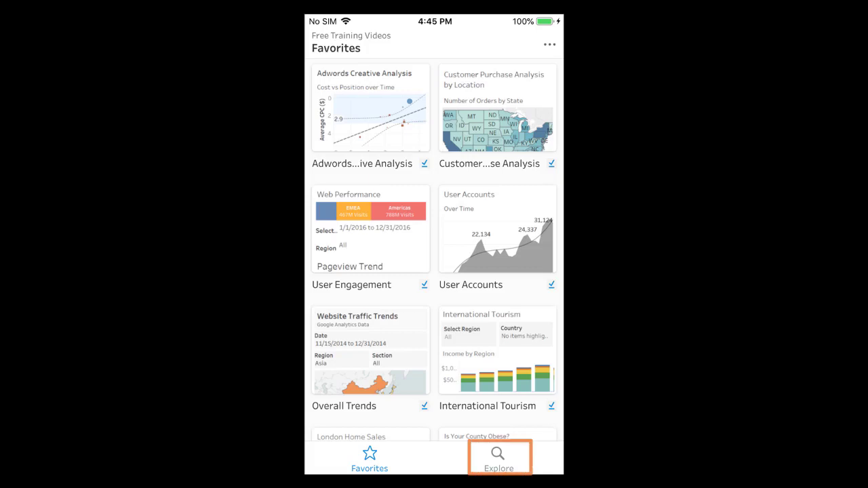
# On the Explore page, swipe through recent items and open the Sales & Marketing project.
pyautogui.click(498, 458)
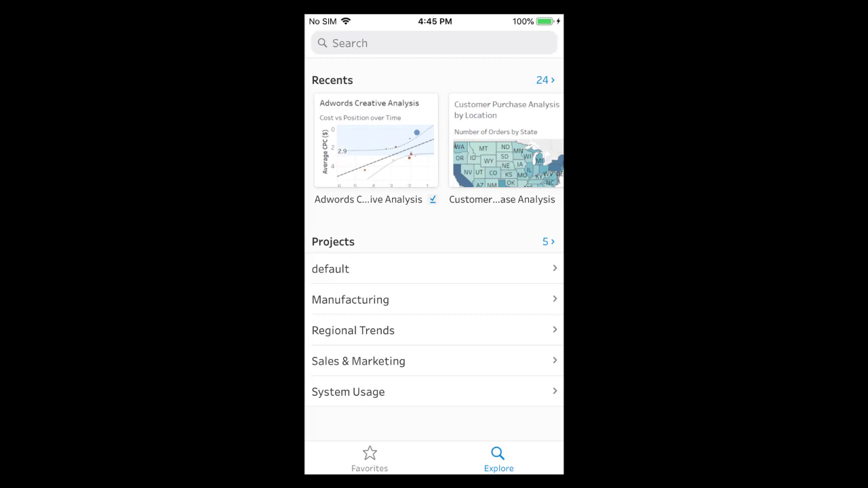
pyautogui.hscroll(2, 434, 146)
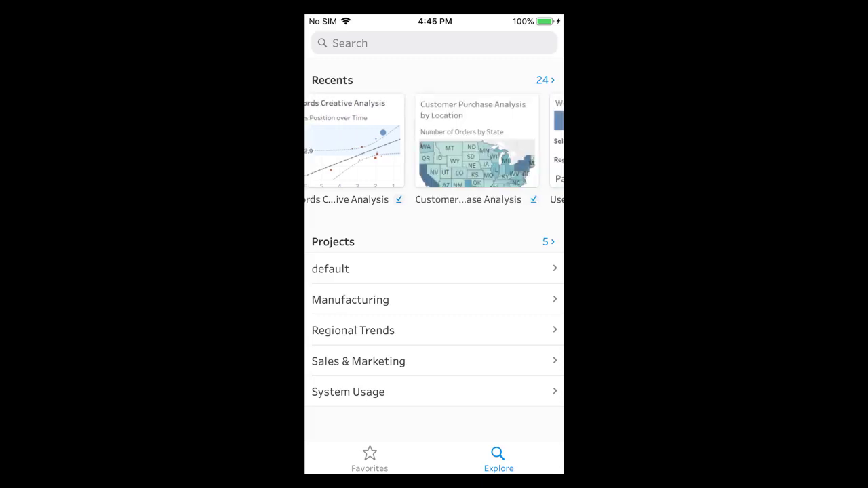
pyautogui.hscroll(2, 433, 146)
pyautogui.hscroll(2, 434, 146)
pyautogui.hscroll(2, 434, 146)
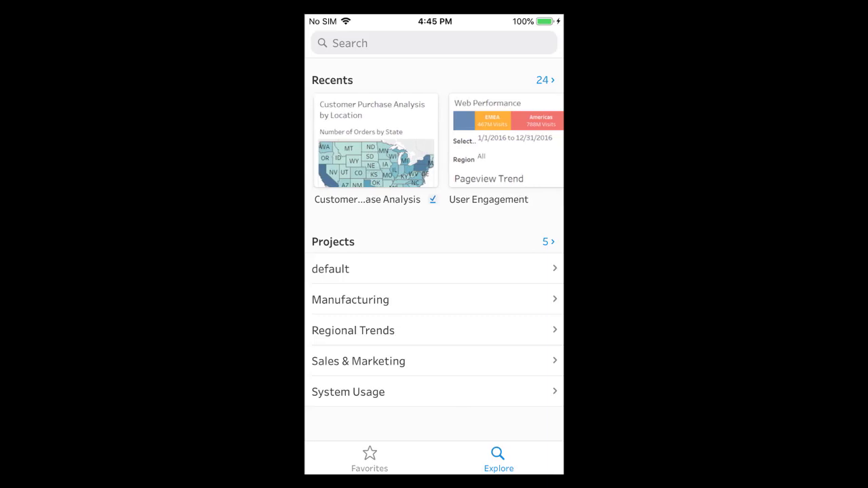
pyautogui.hscroll(2, 434, 145)
pyautogui.hscroll(2, 433, 146)
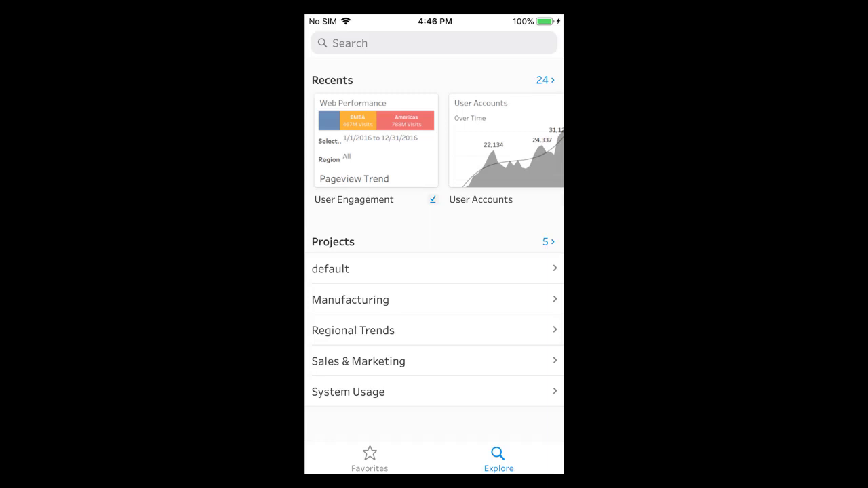
pyautogui.hscroll(-3, 434, 146)
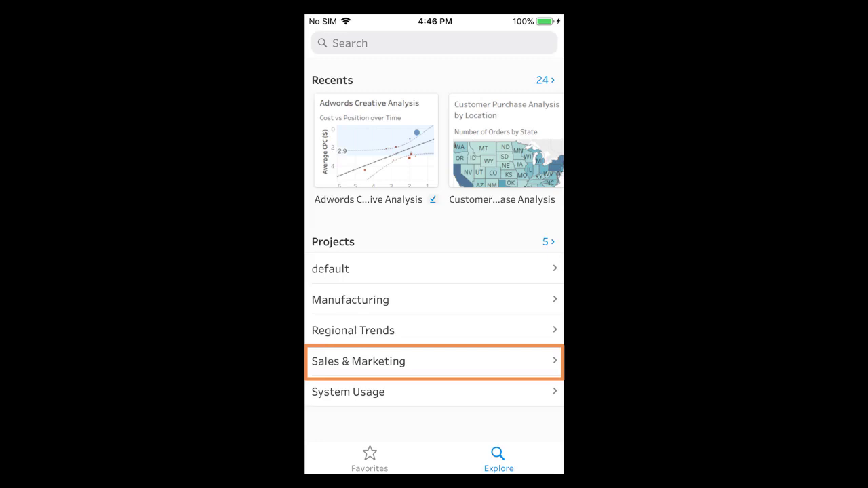
pyautogui.click(407, 361)
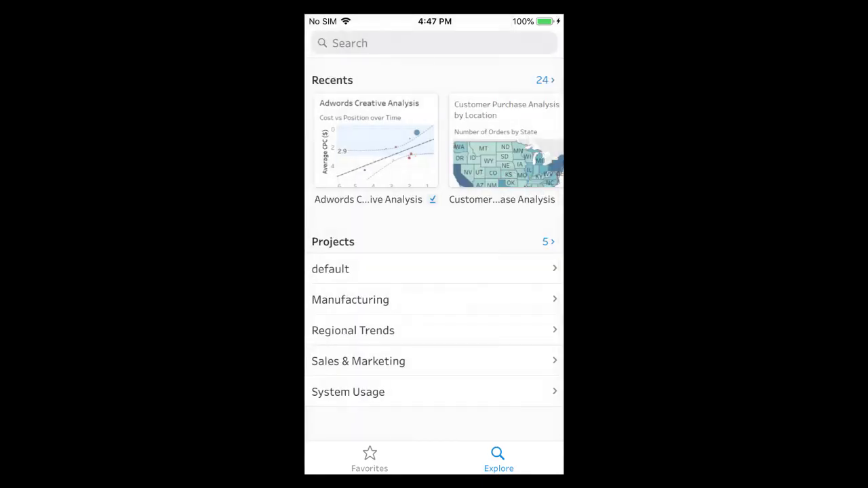
# Search the site for 'sales' and open the Superstore Sales workbook from the results.
pyautogui.click(349, 43)
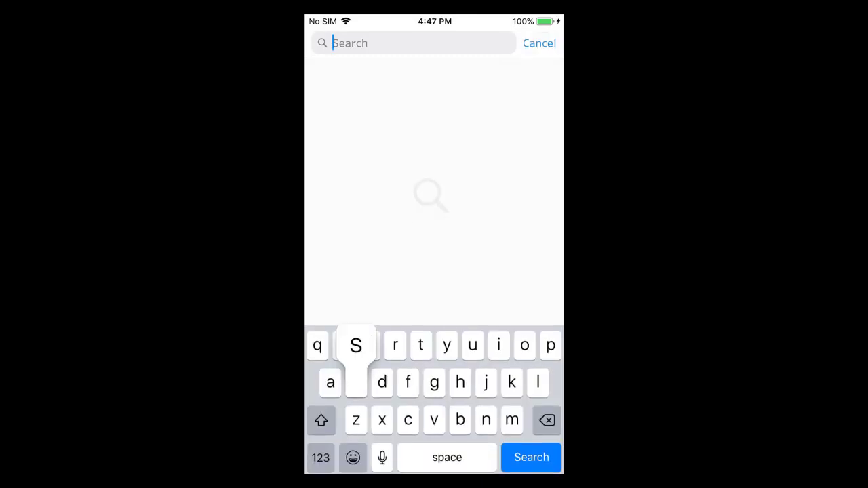
pyautogui.write('sal')
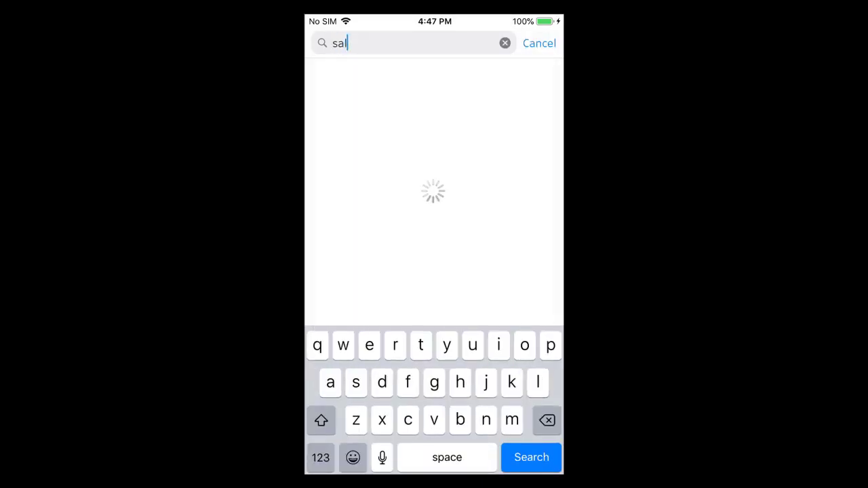
pyautogui.write('es')
pyautogui.press('Return')
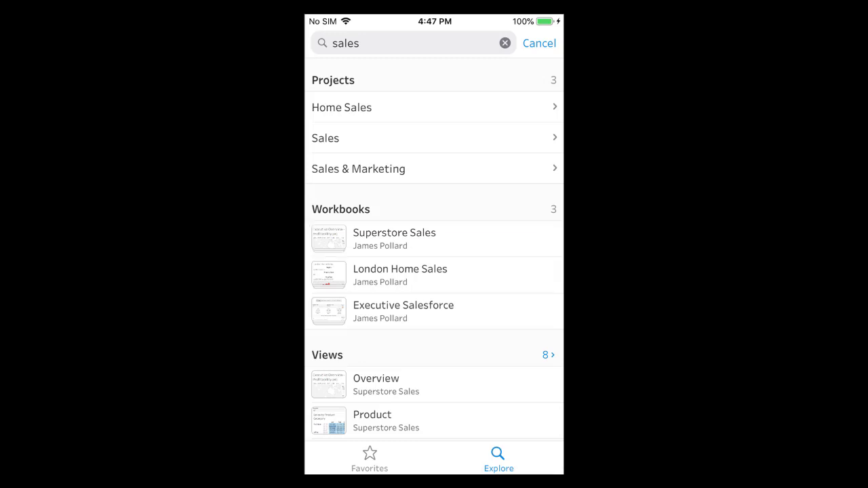
pyautogui.click(394, 237)
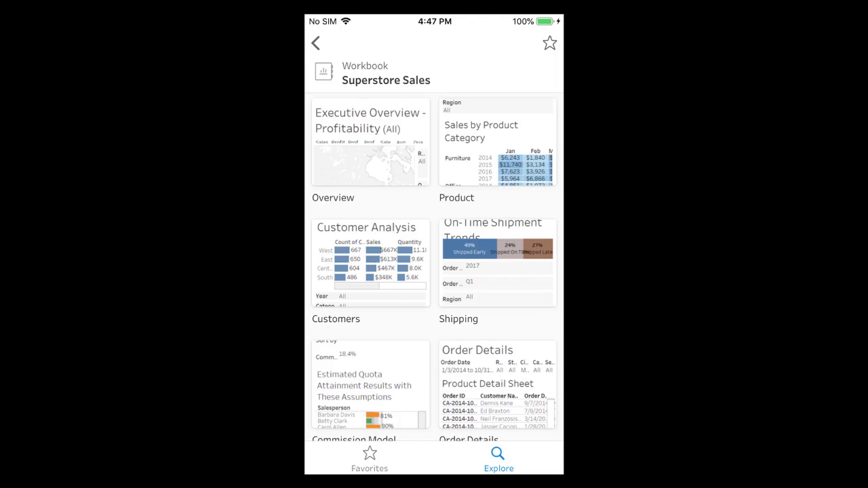
# View the Overview and Product views, then favorite the Superstore Sales workbook.
pyautogui.click(370, 146)
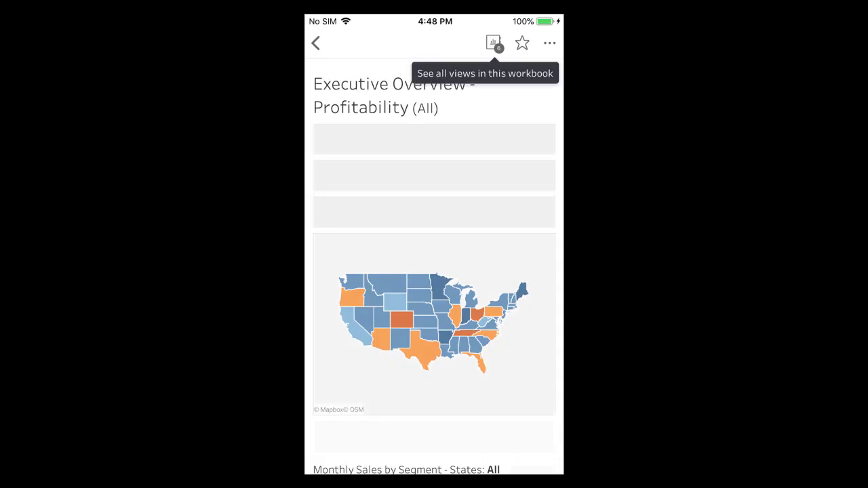
pyautogui.click(493, 43)
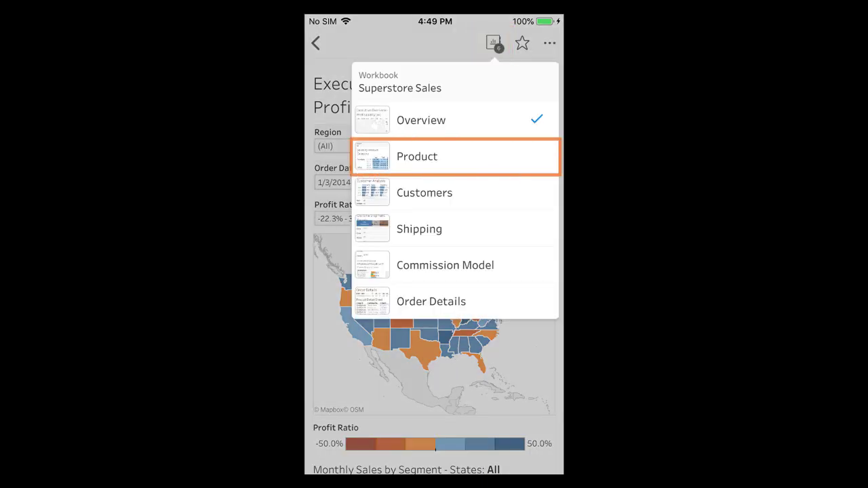
pyautogui.click(434, 156)
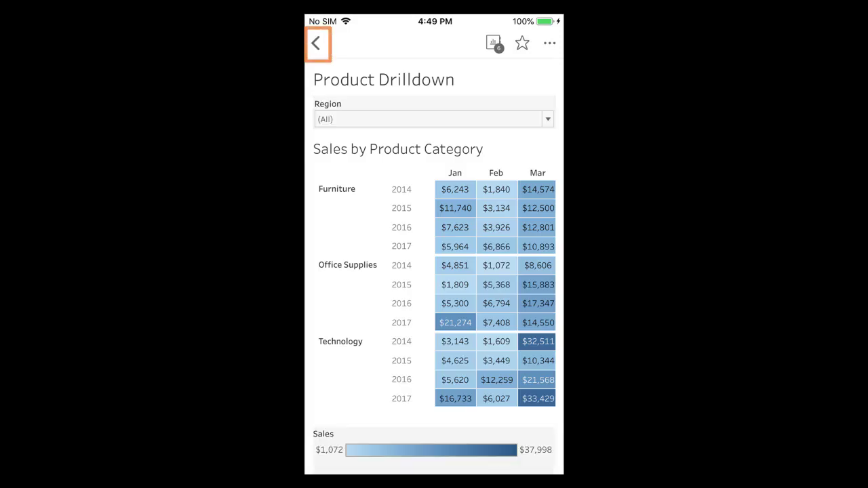
pyautogui.click(315, 43)
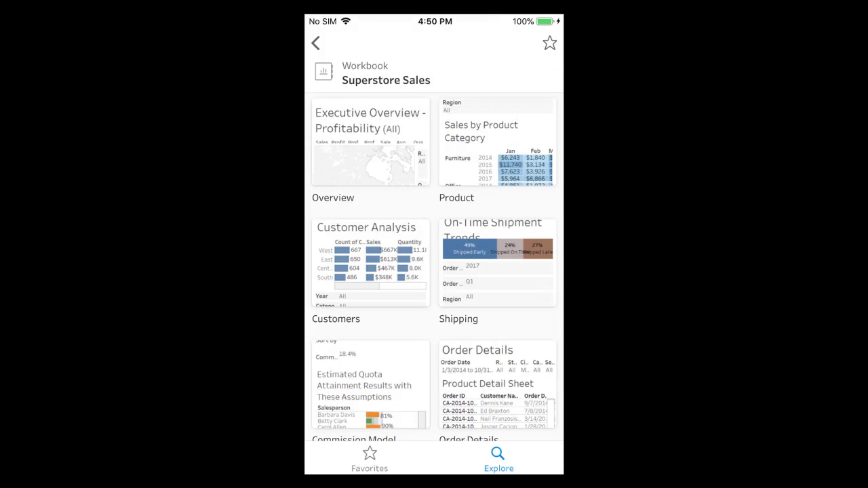
pyautogui.click(549, 42)
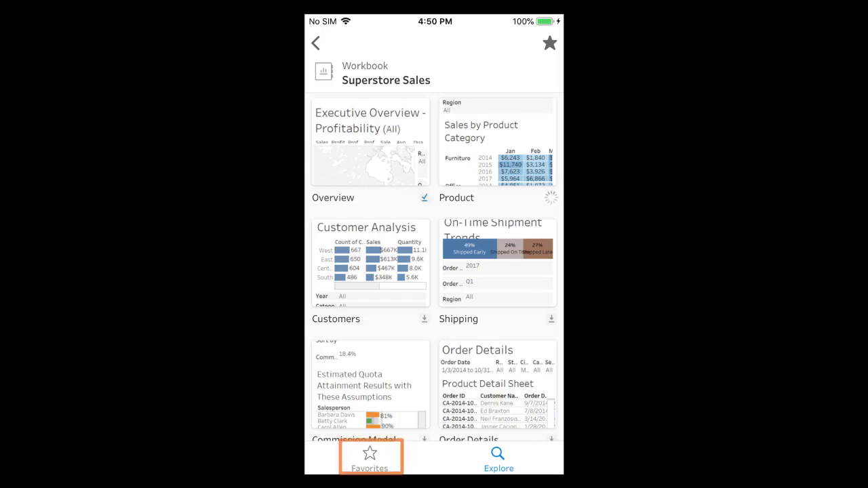
# Open the Superstore Sales workbook from the Favorites list.
pyautogui.click(370, 460)
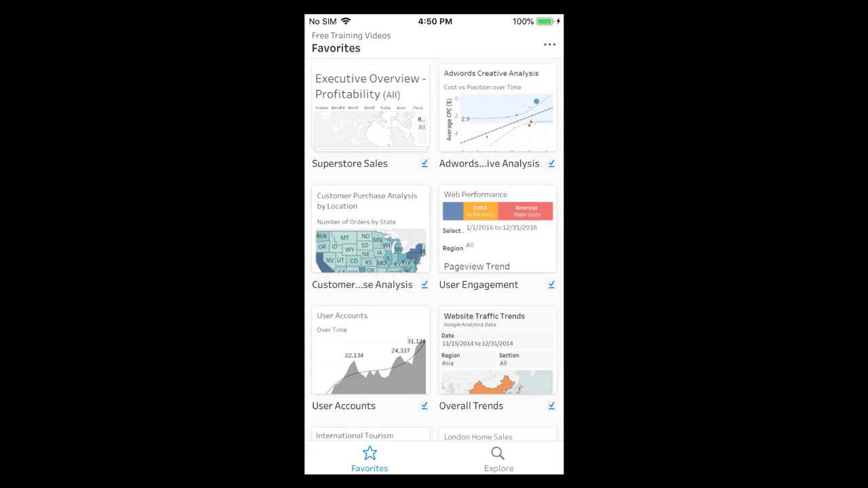
pyautogui.click(371, 109)
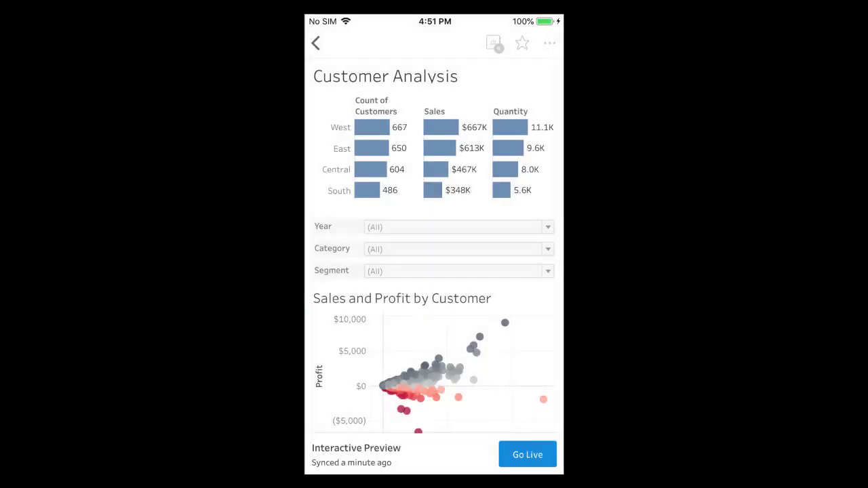
# Select the East bar and box-select high-sales customers in the Customer Analysis scatter plot.
pyautogui.moveTo(515, 156); pyautogui.dragTo(379, 156)
pyautogui.click(441, 147)
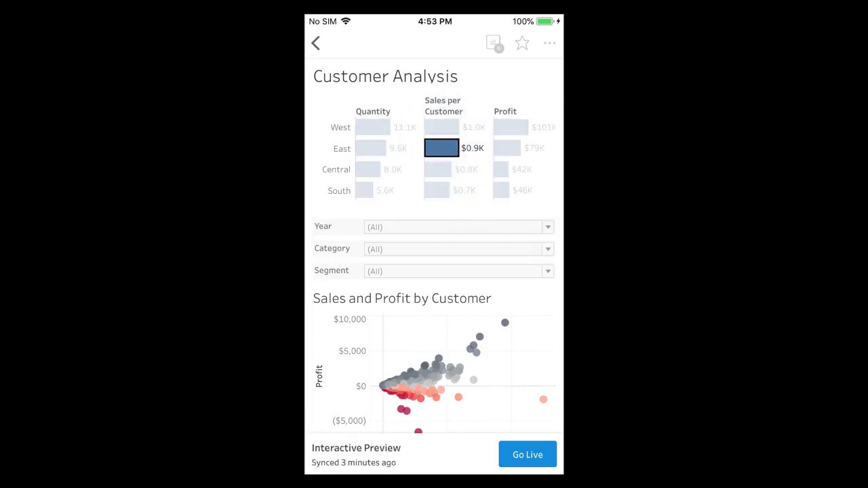
pyautogui.scroll(-5, 438, 250)
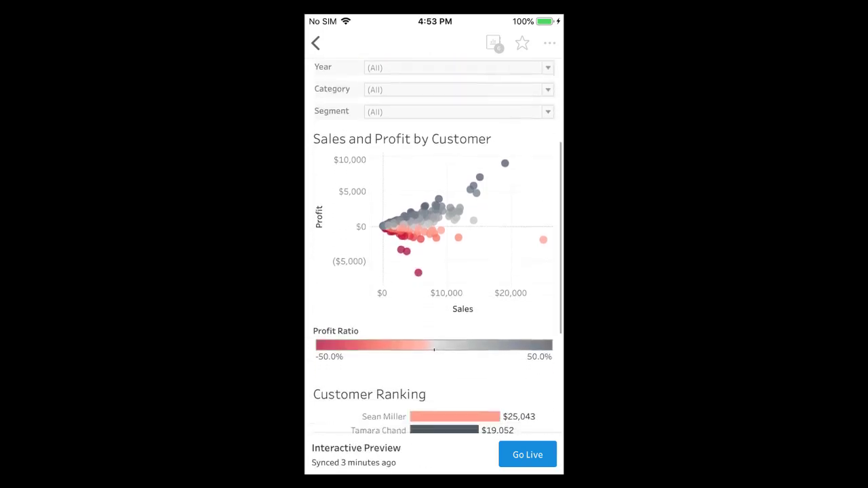
pyautogui.scroll(-3, 433, 251)
pyautogui.moveTo(482, 116); pyautogui.dragTo(542, 185)
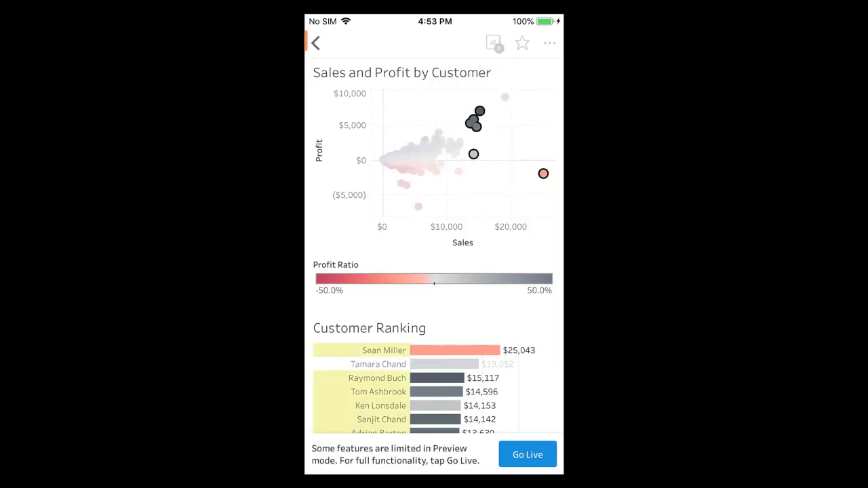
pyautogui.click(316, 43)
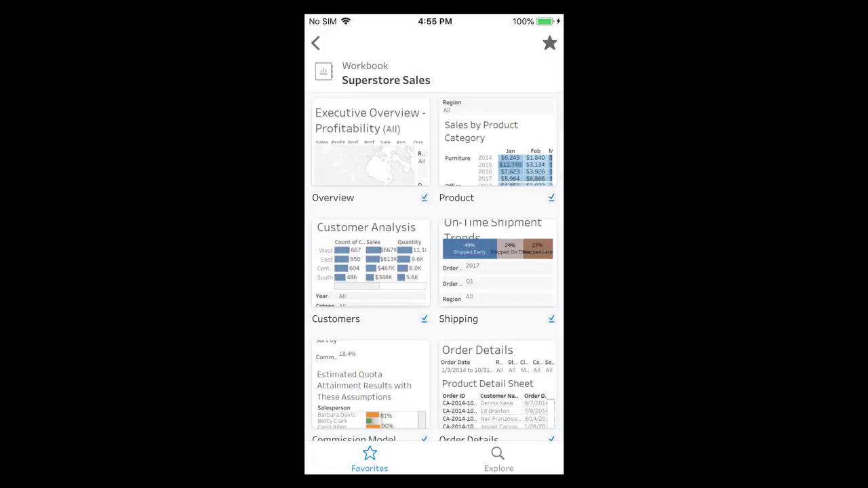
# On the Overview dashboard, select Montana on the map, then clear that selection.
pyautogui.click(370, 150)
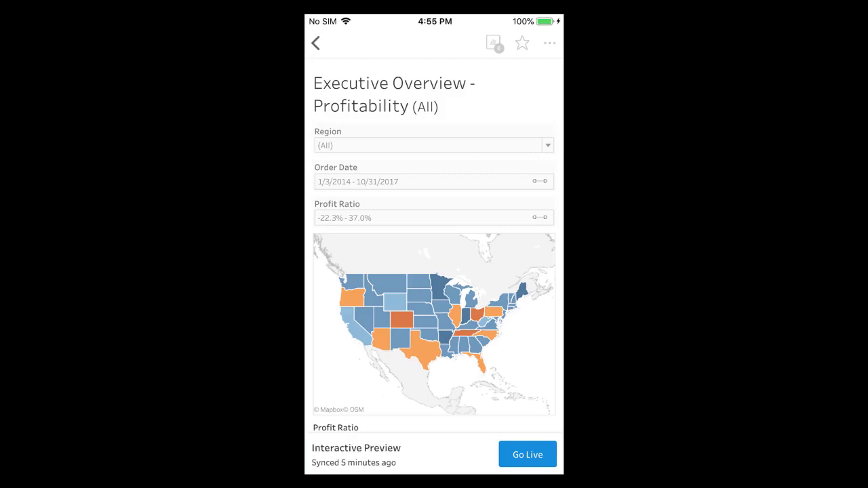
pyautogui.click(386, 283)
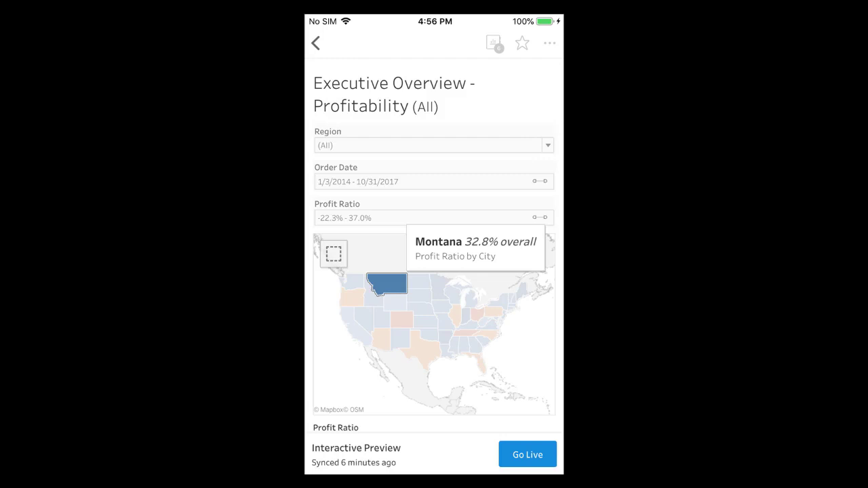
pyautogui.scroll(-5, 434, 271)
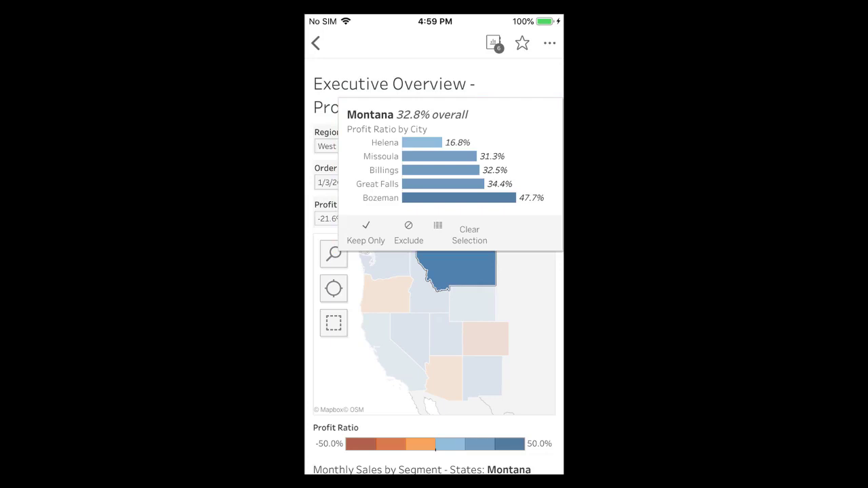
pyautogui.click(469, 235)
pyautogui.scroll(-5, 434, 271)
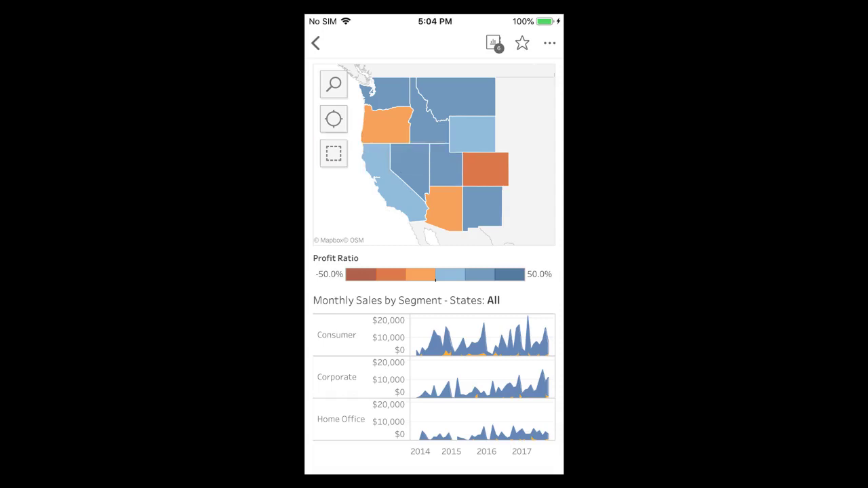
# Lasso-select the northwestern states on the Overview dashboard's map.
pyautogui.moveTo(379, 89); pyautogui.dragTo(475, 135)
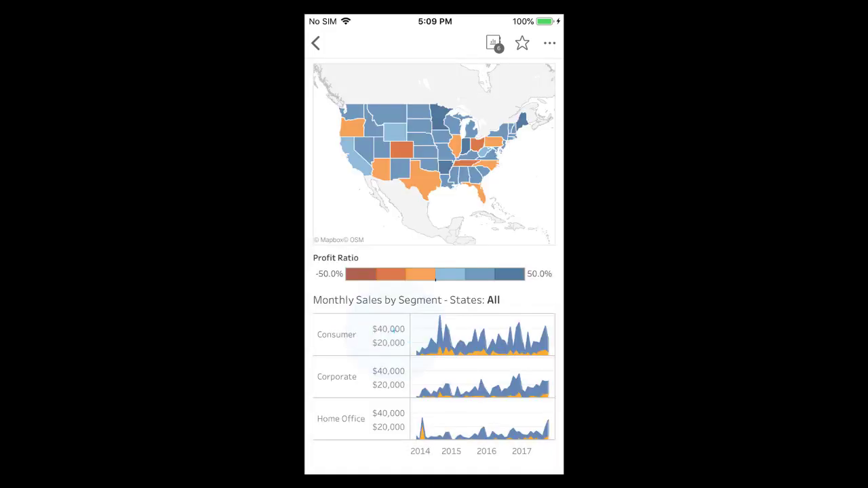
# Open the International Tourism dashboard from the ••• menu's Mobile Dashboard Links page.
pyautogui.click(549, 43)
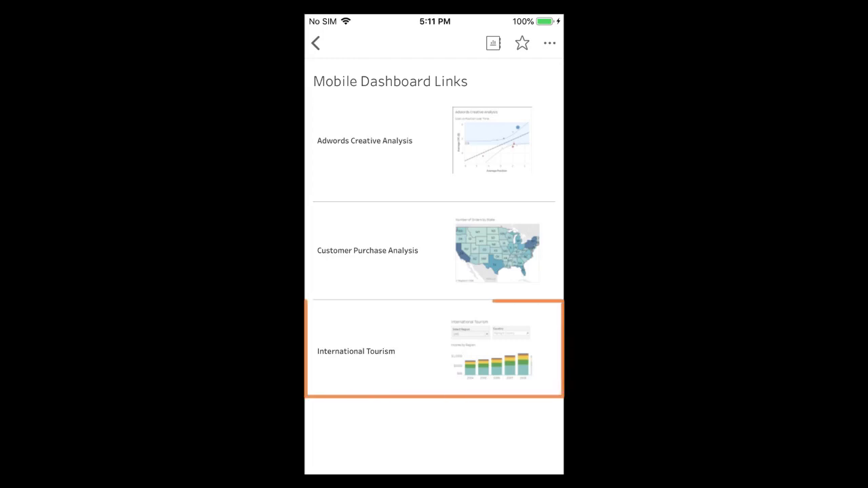
pyautogui.click(492, 349)
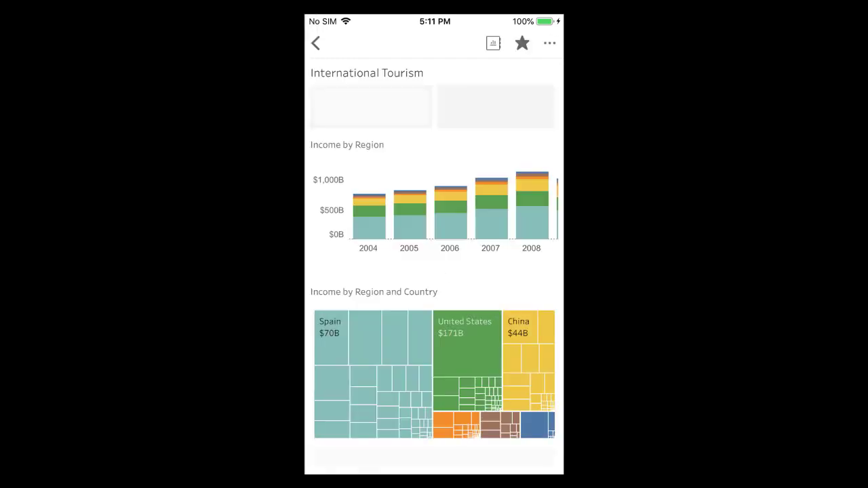